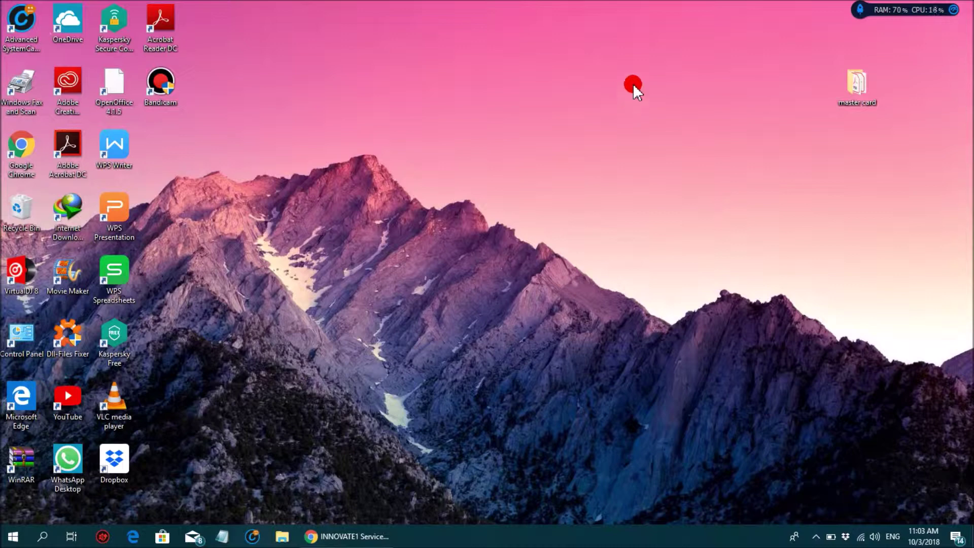
Switch to the Chrome window with the INNOVATE1 Services site and look over its address and home page sections.
{"action": "left_click", "coordinate": [373, 535]}
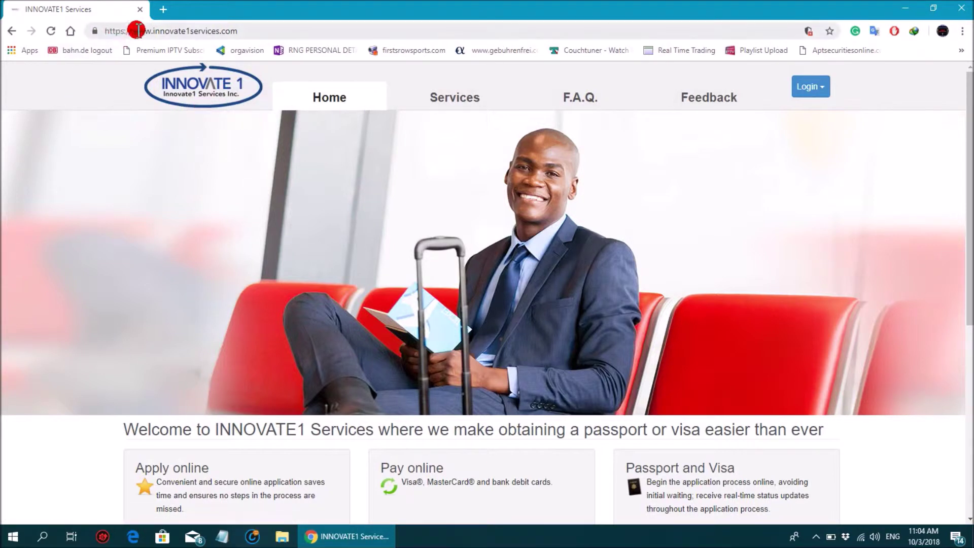
{"action": "left_click_drag", "start_coordinate": [151, 31], "coordinate": [256, 33]}
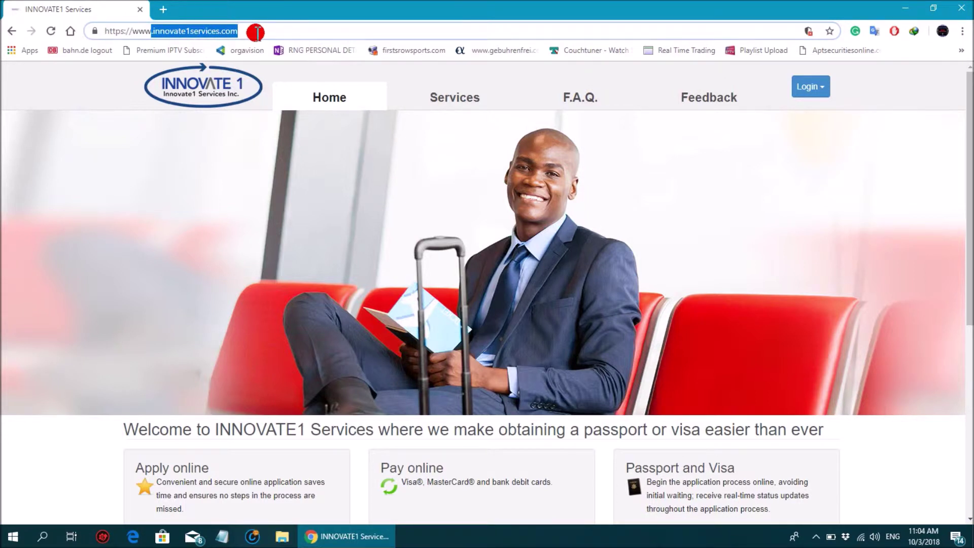
{"action": "left_click", "coordinate": [256, 32]}
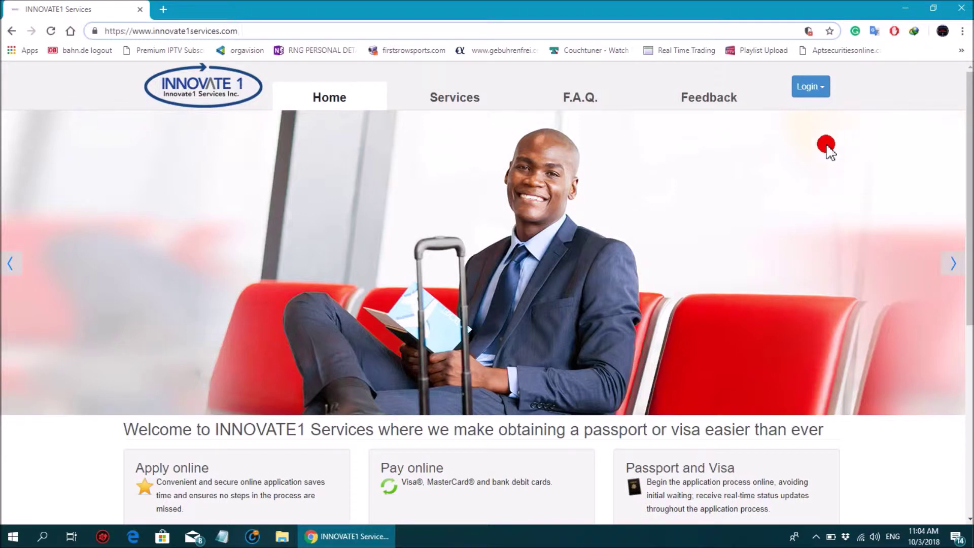
{"action": "scroll", "coordinate": [208, 355], "scroll_direction": "down", "scroll_amount": 5}
{"action": "scroll", "coordinate": [203, 361], "scroll_direction": "down", "scroll_amount": 2}
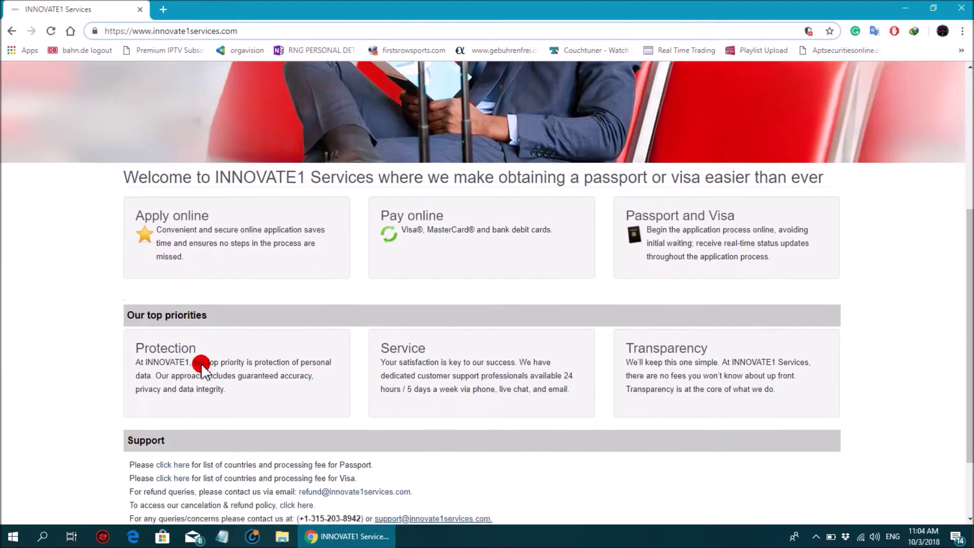
{"action": "scroll", "coordinate": [203, 365], "scroll_direction": "up", "scroll_amount": 6}
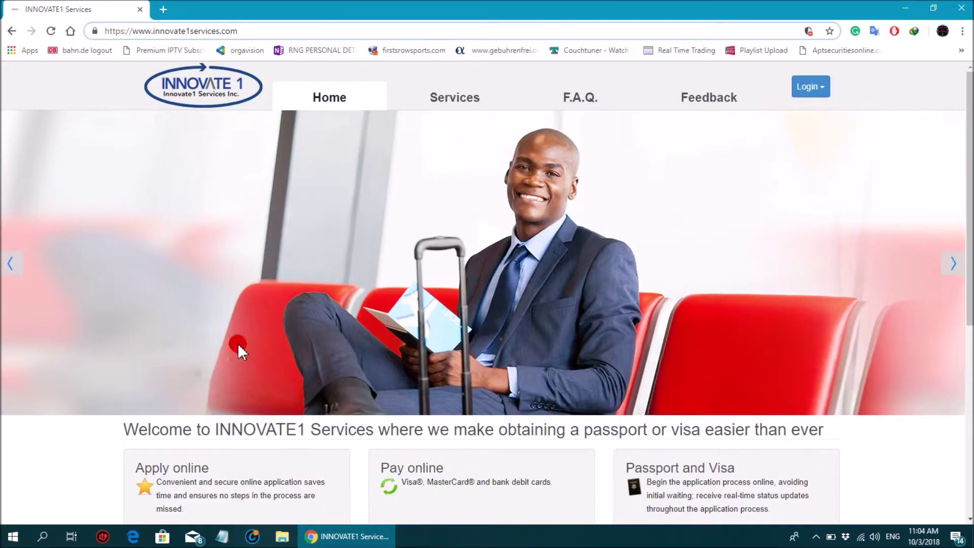
Log in to the INNOVATE1 Services site with the first listed Google account.
{"action": "left_click", "coordinate": [820, 88]}
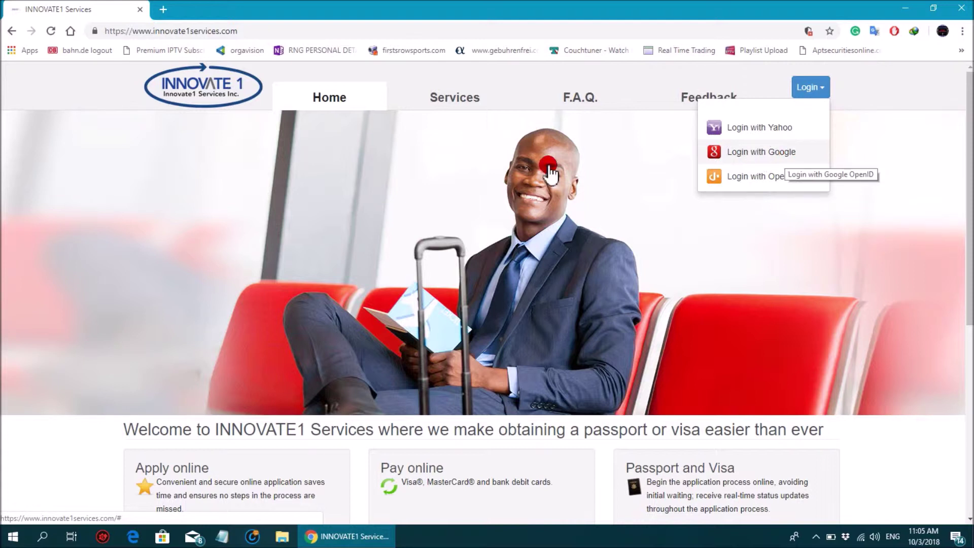
{"action": "left_click", "coordinate": [763, 151]}
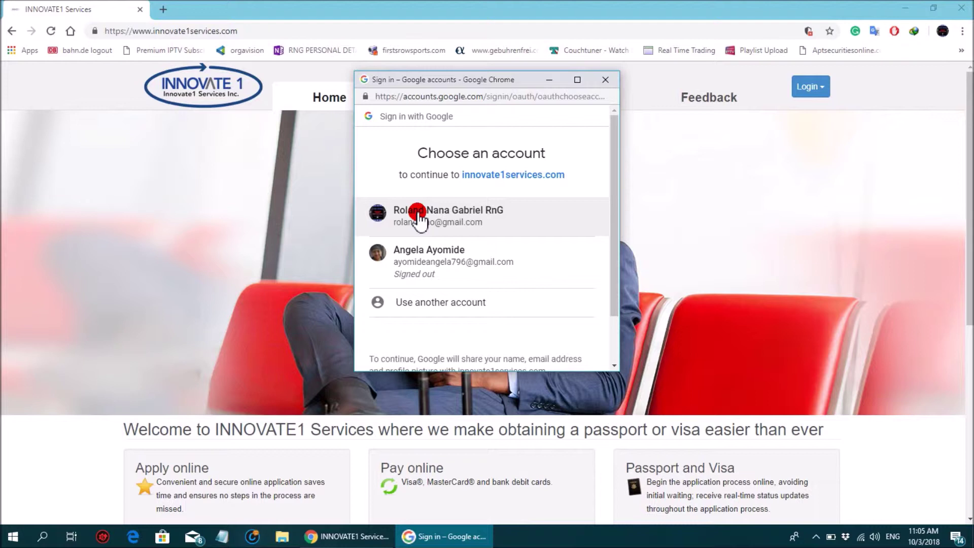
{"action": "left_click", "coordinate": [419, 218]}
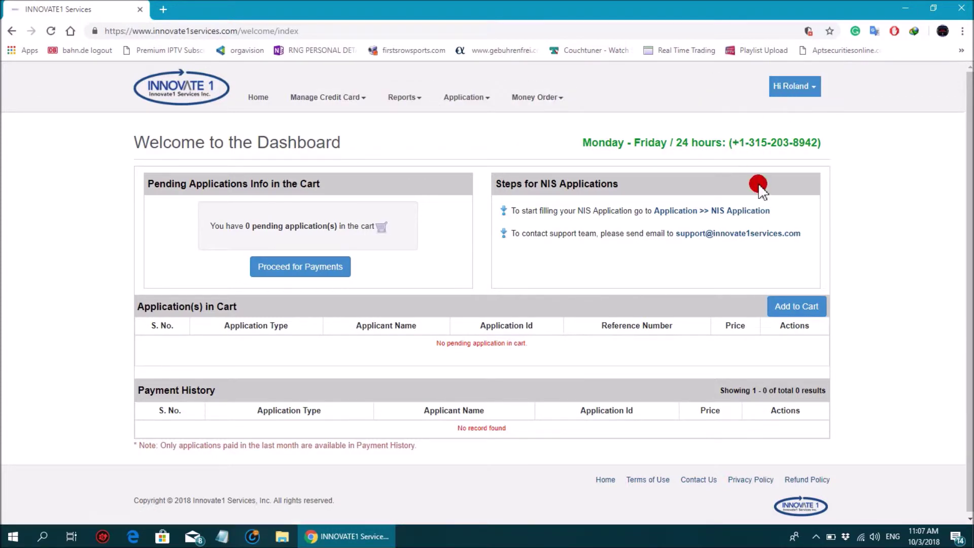
Start registering a credit card, reading the instructions on masking the card number before continuing to the registration form.
{"action": "left_click", "coordinate": [364, 101]}
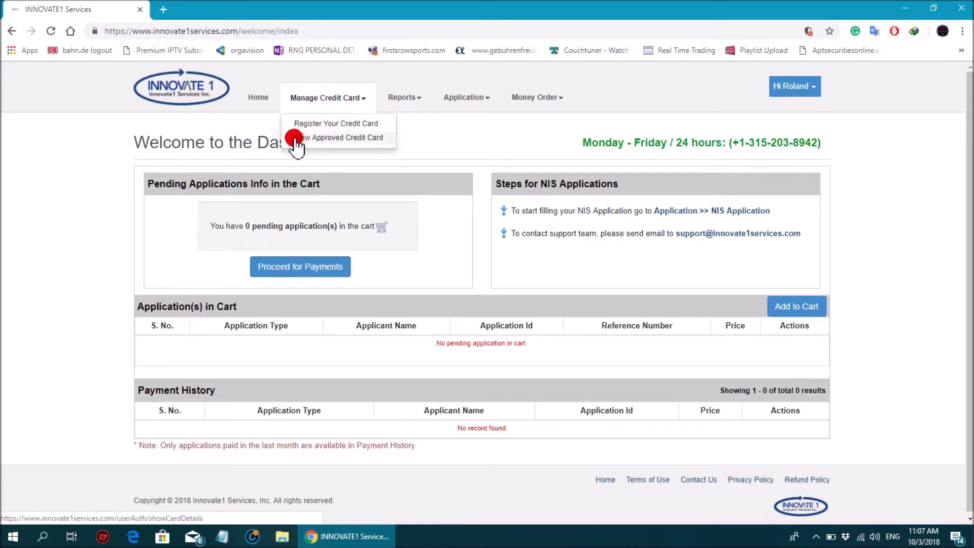
{"action": "left_click", "coordinate": [354, 130]}
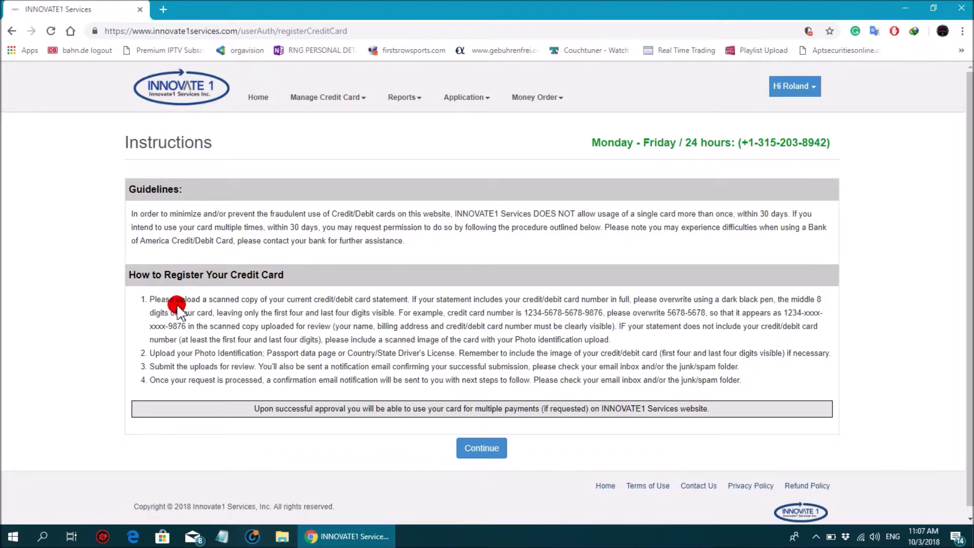
{"action": "scroll", "coordinate": [176, 304], "scroll_direction": "down", "scroll_amount": 1}
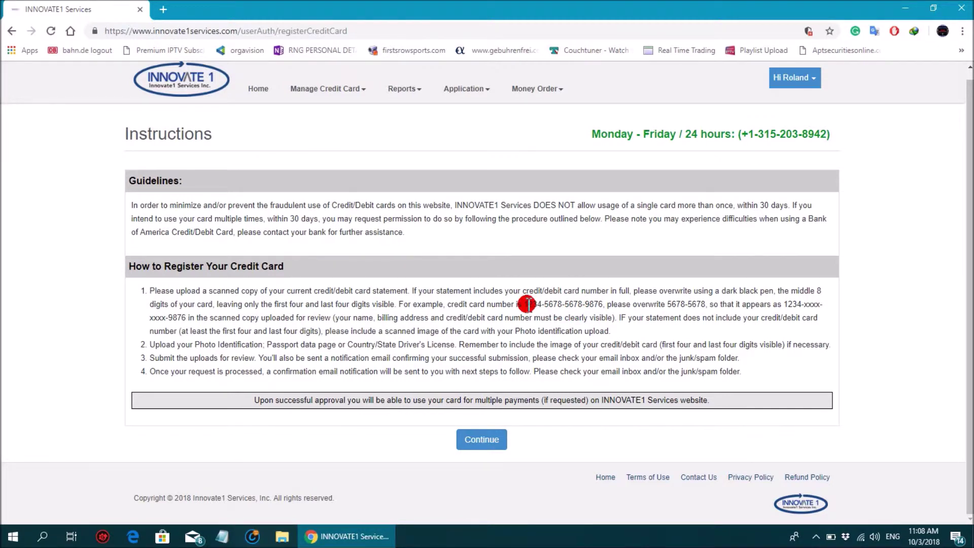
{"action": "left_click_drag", "start_coordinate": [582, 303], "coordinate": [521, 303]}
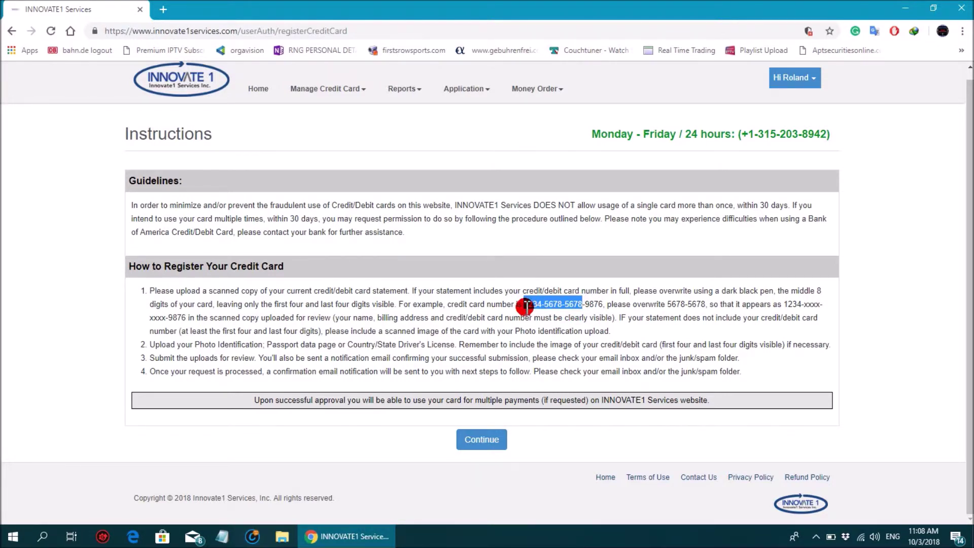
{"action": "left_click_drag", "start_coordinate": [541, 304], "coordinate": [605, 303]}
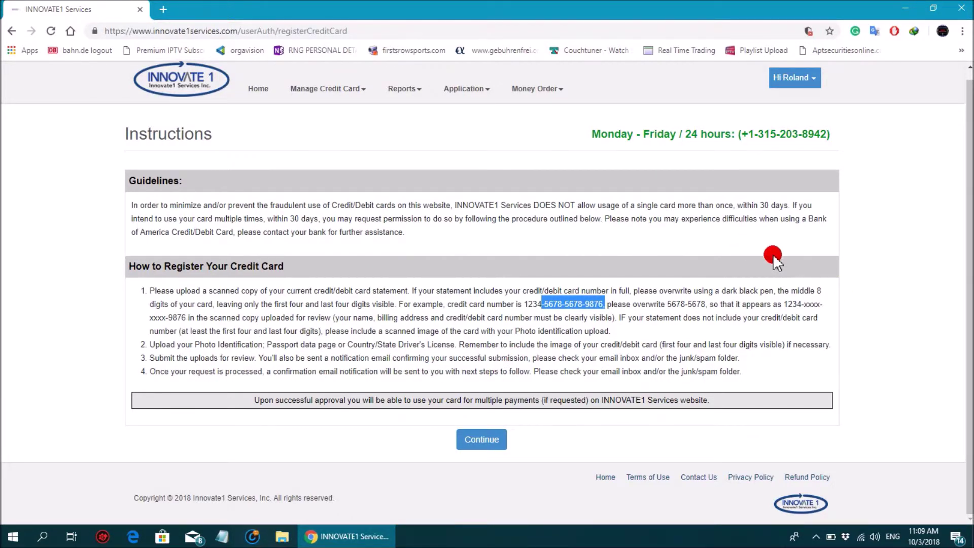
{"action": "left_click", "coordinate": [483, 442]}
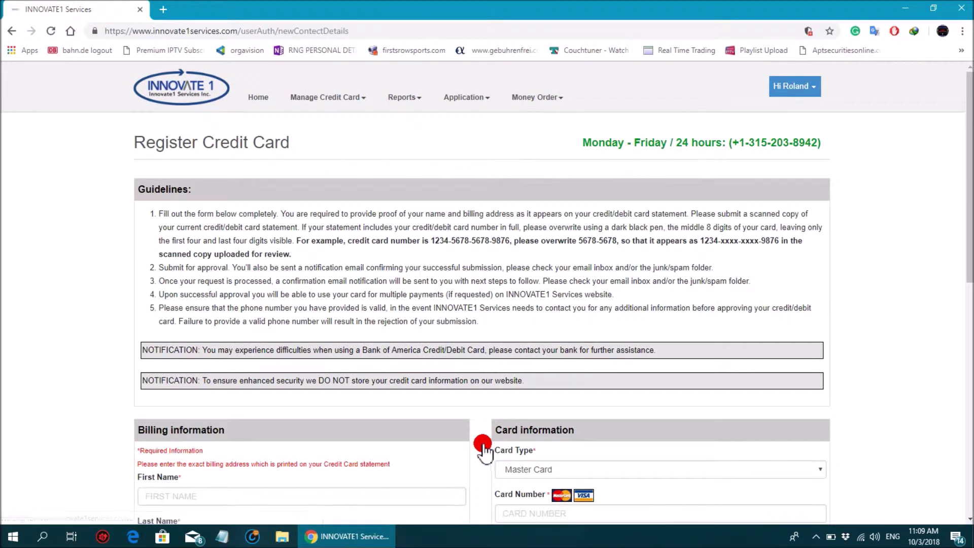
Examine the Billing information fields of the registration form, from the name and address entries to country, email and phone number.
{"action": "scroll", "coordinate": [179, 415], "scroll_direction": "down", "scroll_amount": 3}
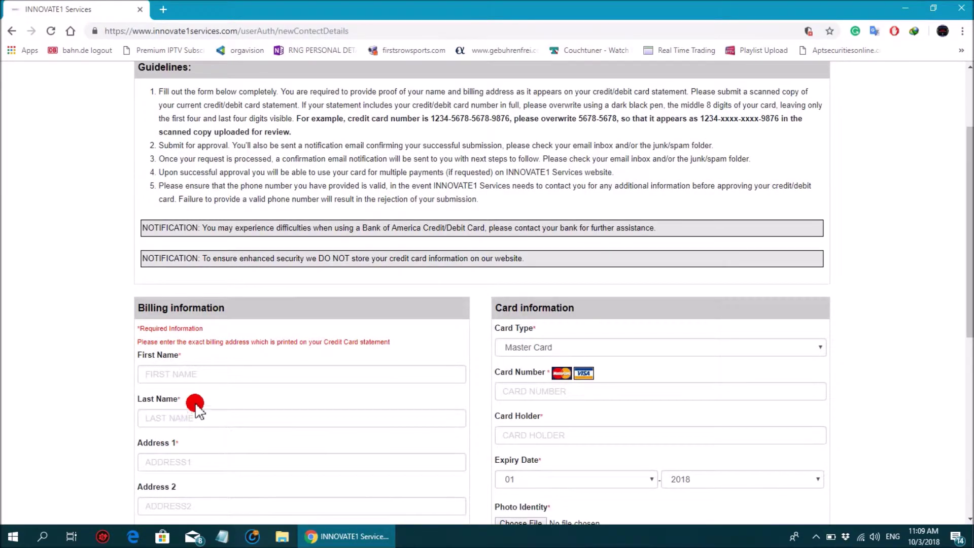
{"action": "scroll", "coordinate": [385, 289], "scroll_direction": "down", "scroll_amount": 2}
{"action": "scroll", "coordinate": [386, 289], "scroll_direction": "down", "scroll_amount": 1}
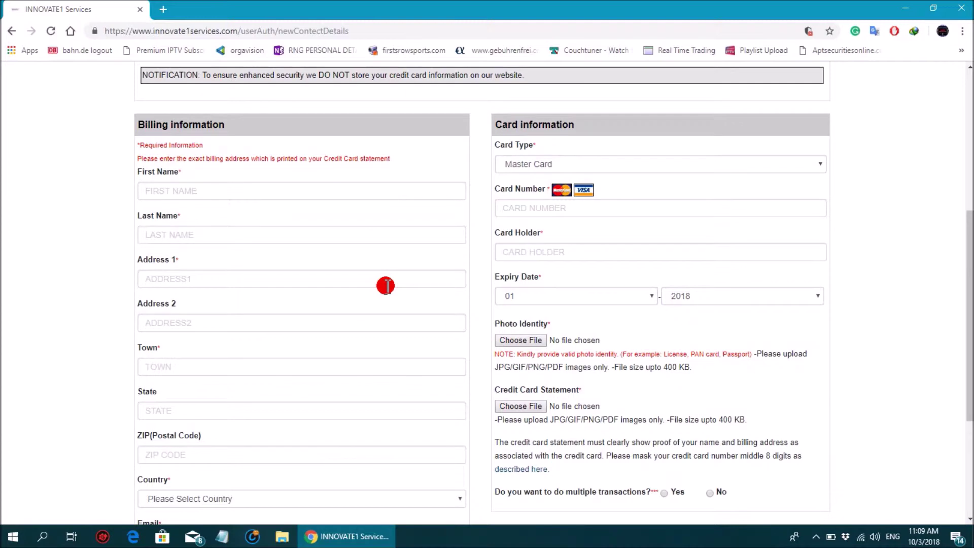
{"action": "left_click", "coordinate": [272, 185]}
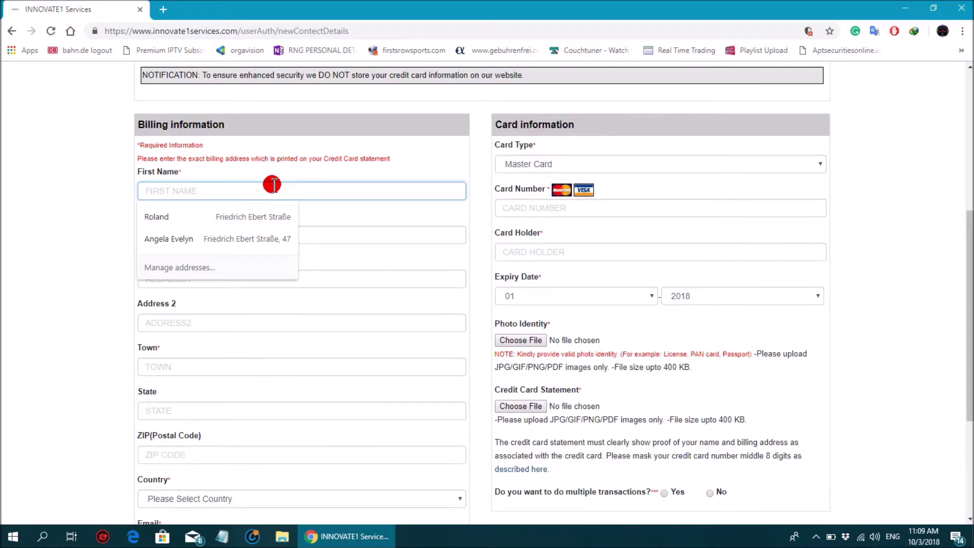
{"action": "left_click", "coordinate": [47, 185]}
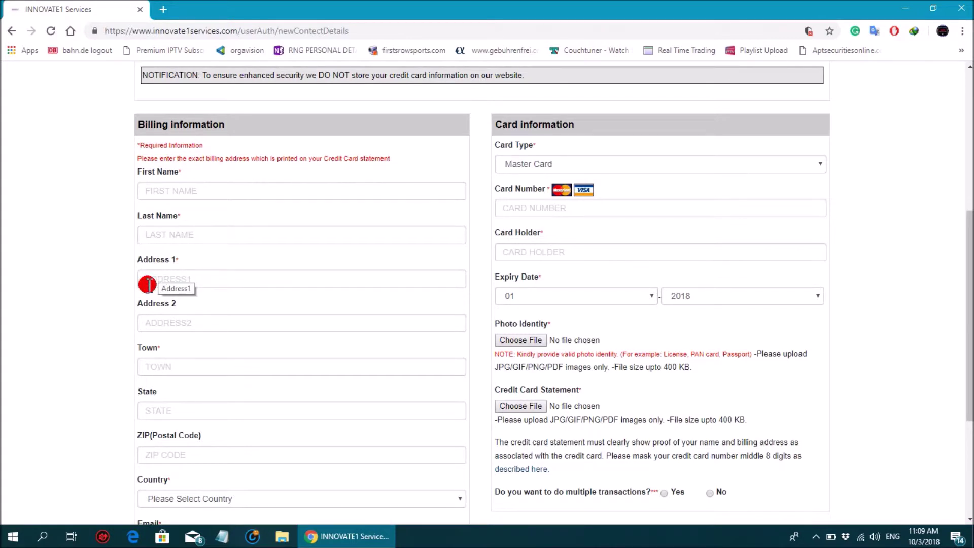
{"action": "left_click", "coordinate": [206, 280]}
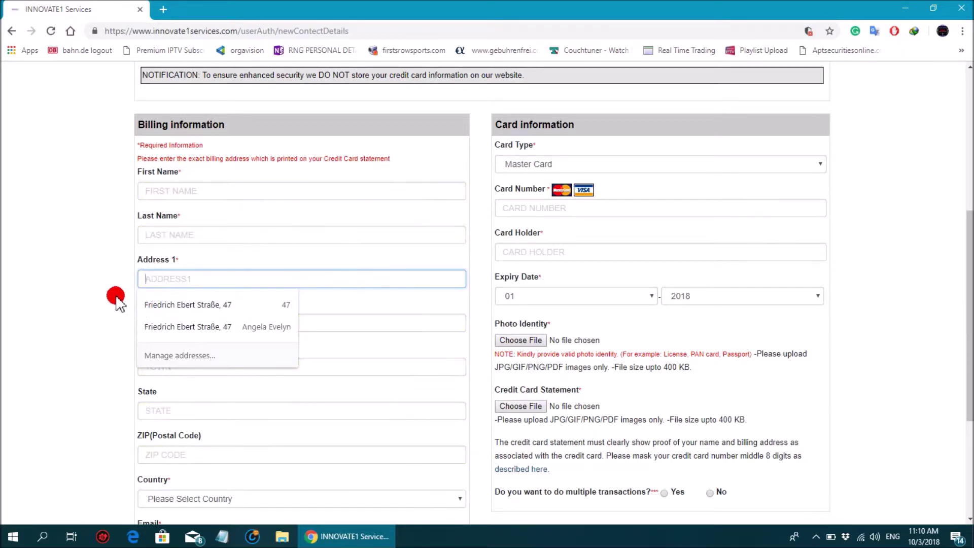
{"action": "left_click", "coordinate": [92, 228]}
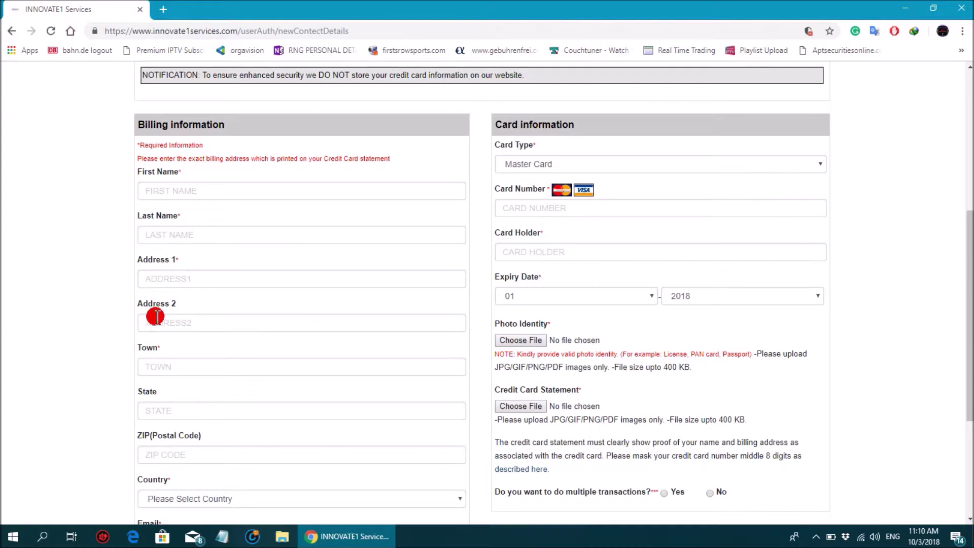
{"action": "scroll", "coordinate": [185, 297], "scroll_direction": "down", "scroll_amount": 2}
{"action": "scroll", "coordinate": [185, 297], "scroll_direction": "down", "scroll_amount": 1}
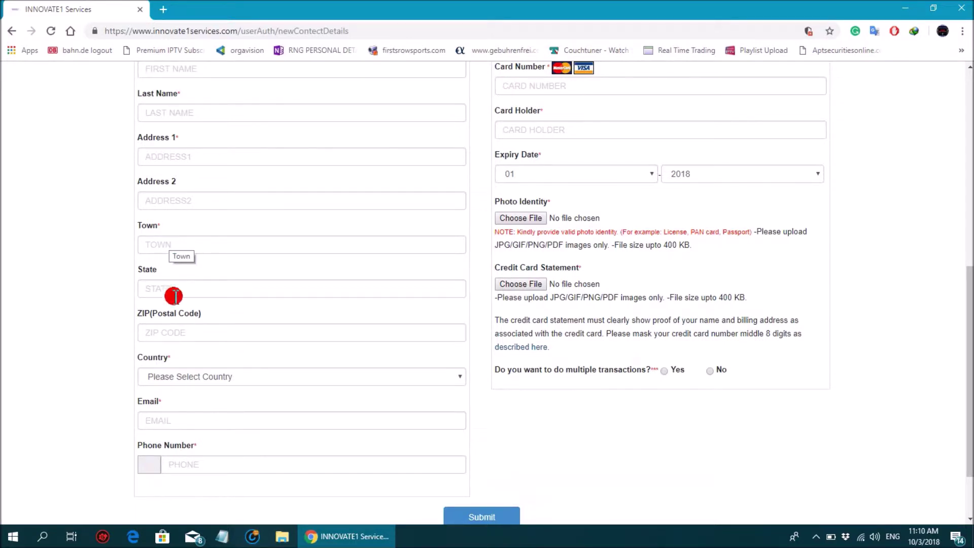
{"action": "scroll", "coordinate": [147, 288], "scroll_direction": "down", "scroll_amount": 2}
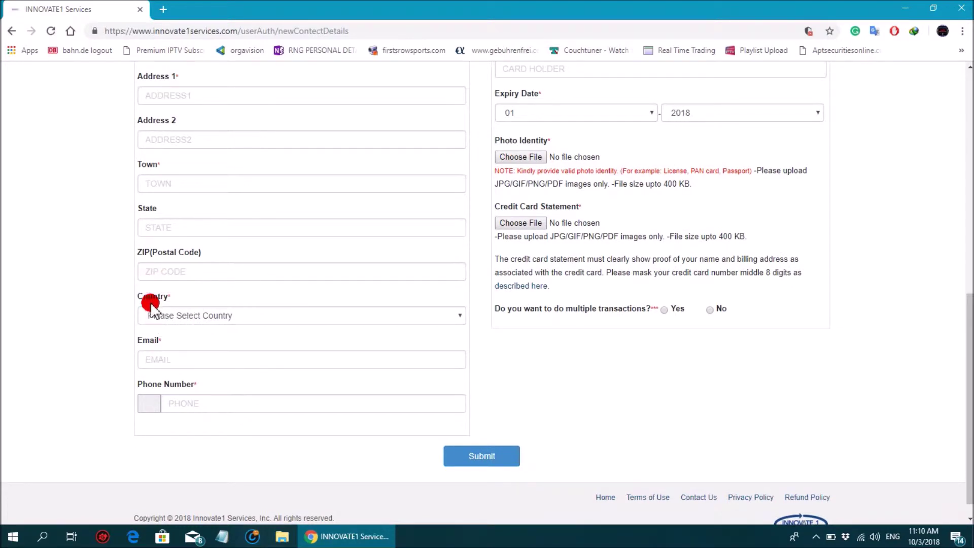
{"action": "left_click", "coordinate": [188, 317]}
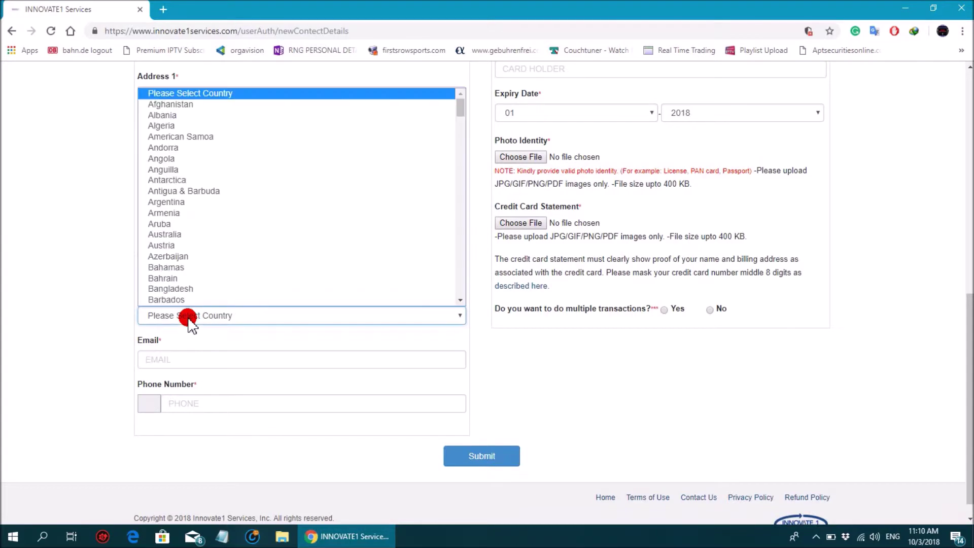
{"action": "left_click", "coordinate": [100, 172]}
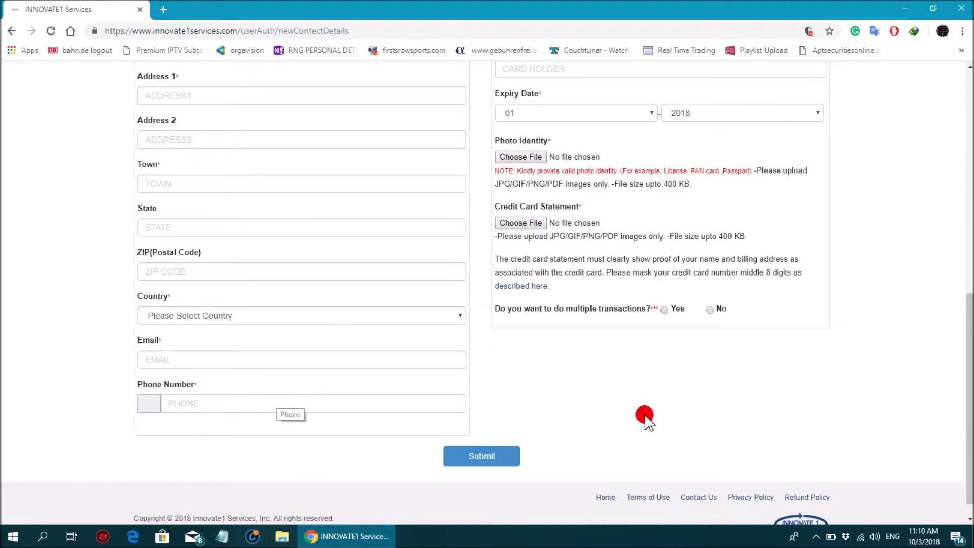
Examine the Card information fields, including the card type choices and the file requirements for the photo identity and credit card statement.
{"action": "scroll", "coordinate": [685, 415], "scroll_direction": "up", "scroll_amount": 6}
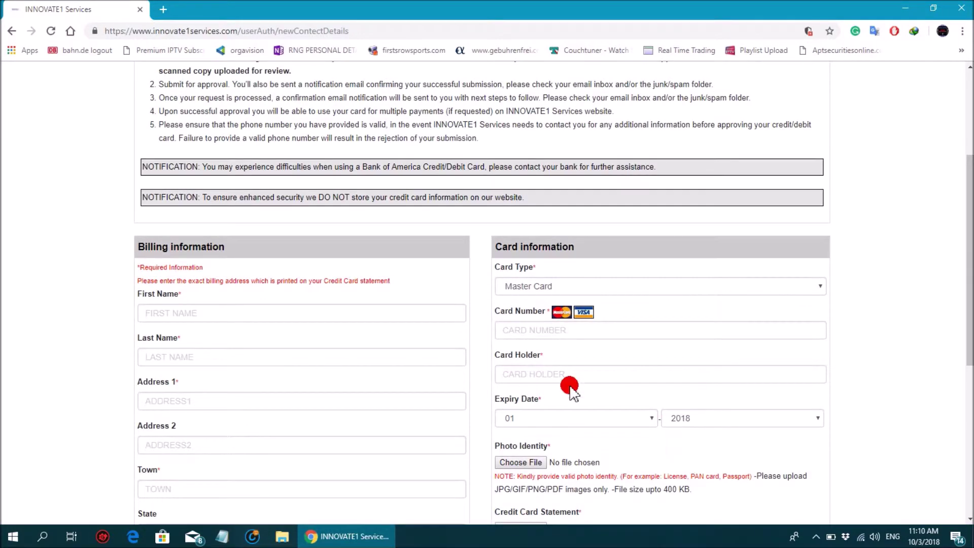
{"action": "scroll", "coordinate": [615, 398], "scroll_direction": "down", "scroll_amount": 1}
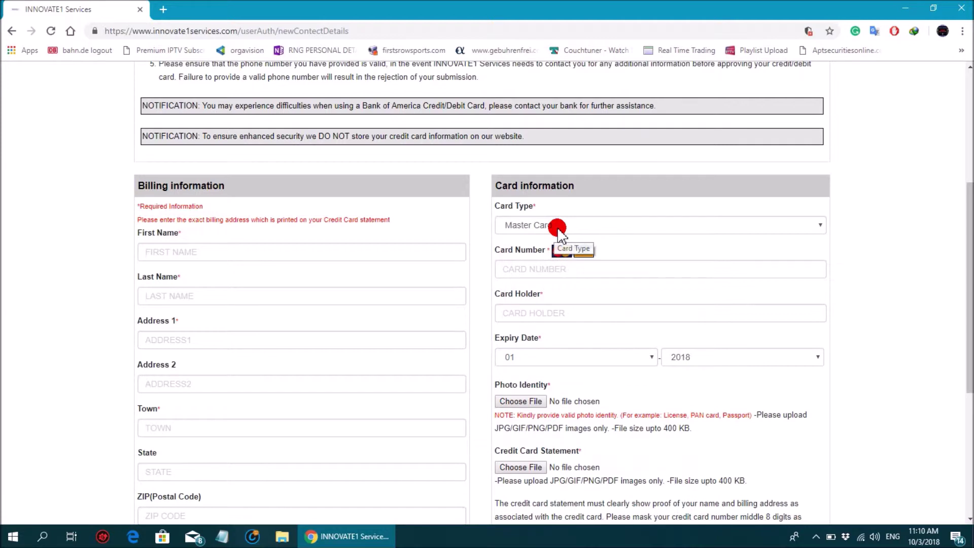
{"action": "left_click", "coordinate": [554, 232]}
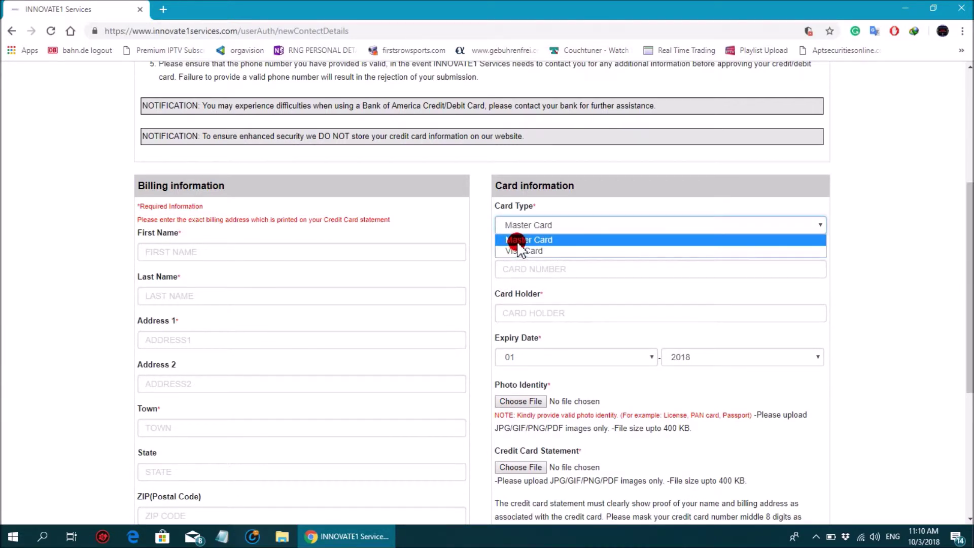
{"action": "left_click", "coordinate": [609, 220]}
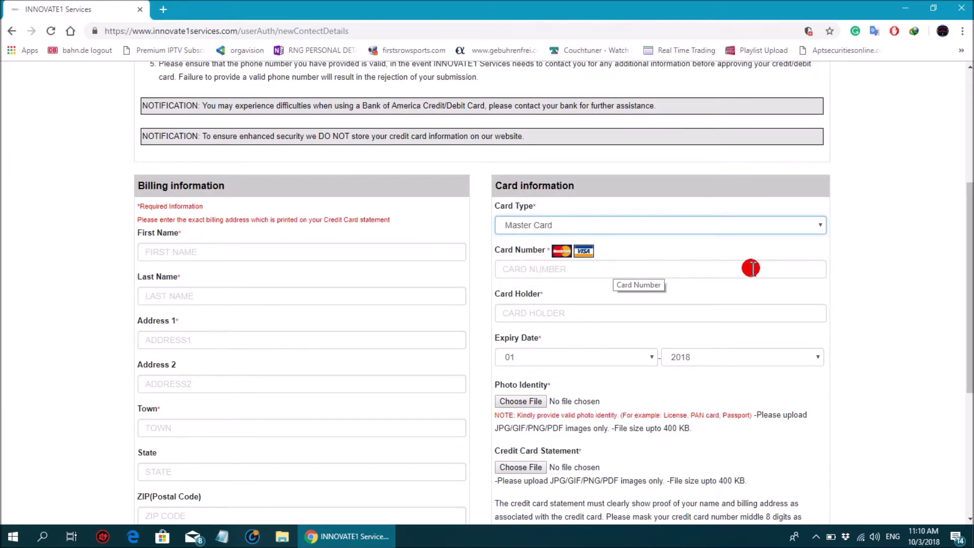
{"action": "scroll", "coordinate": [546, 304], "scroll_direction": "down", "scroll_amount": 1}
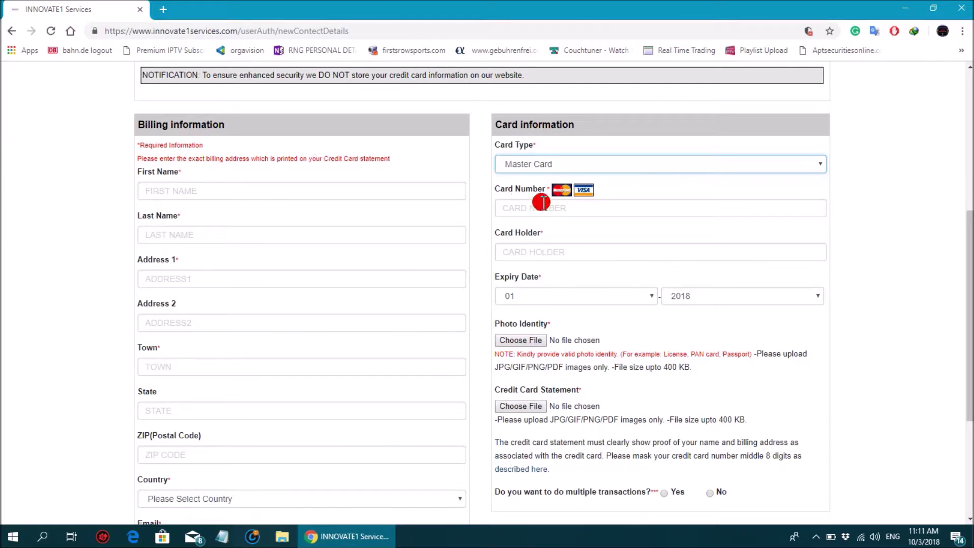
{"action": "scroll", "coordinate": [528, 248], "scroll_direction": "down", "scroll_amount": 1}
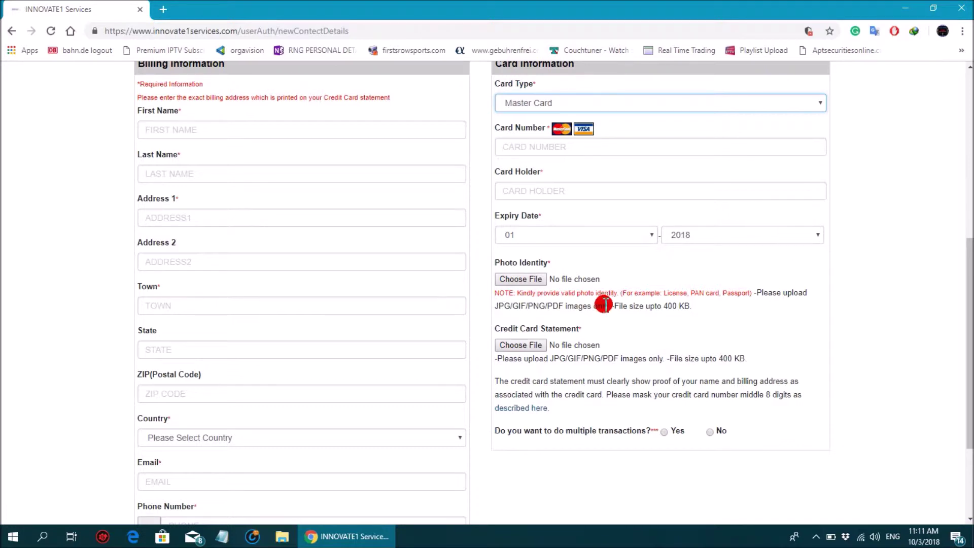
{"action": "scroll", "coordinate": [535, 292], "scroll_direction": "down", "scroll_amount": 1}
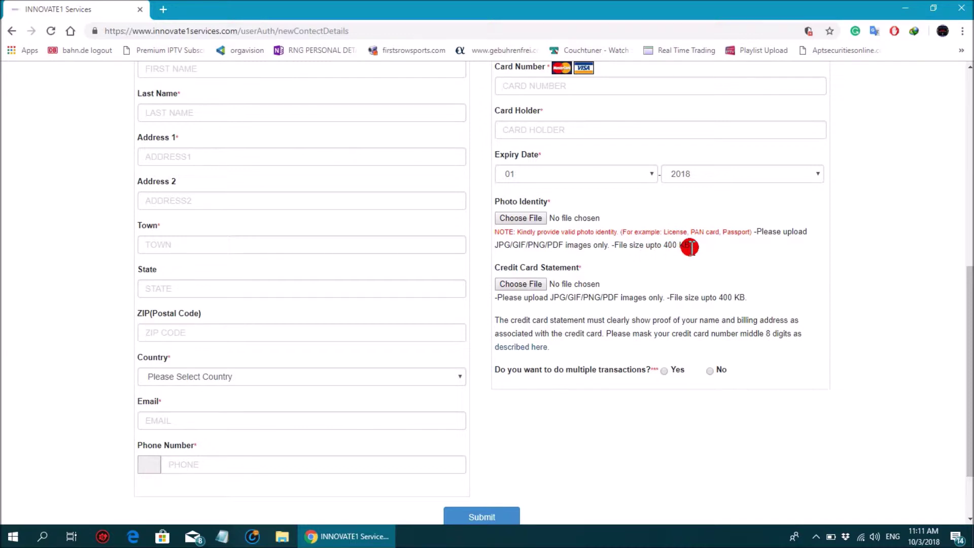
{"action": "left_click_drag", "start_coordinate": [664, 249], "coordinate": [674, 249]}
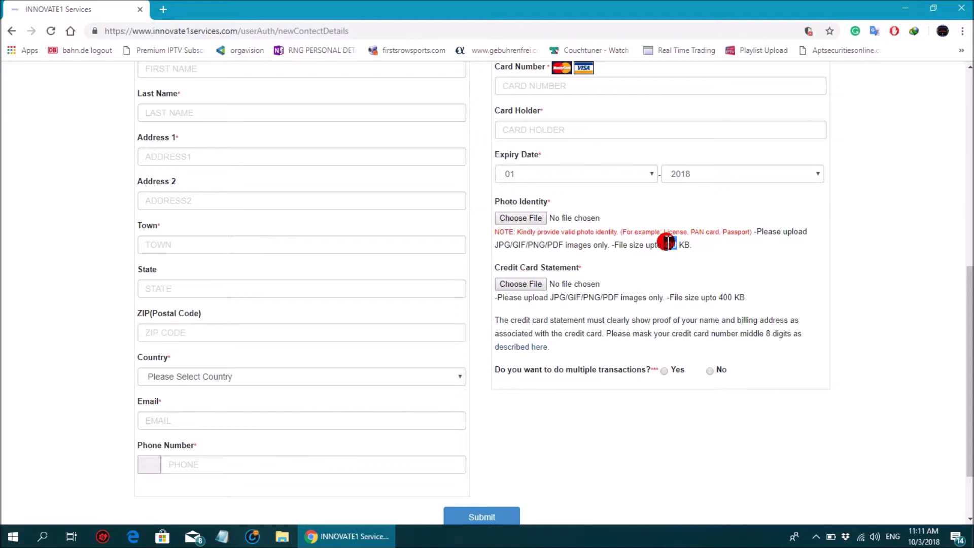
Minimize the browser, open the master card folder on the desktop and check the passport-2 image's file details.
{"action": "left_click", "coordinate": [909, 8]}
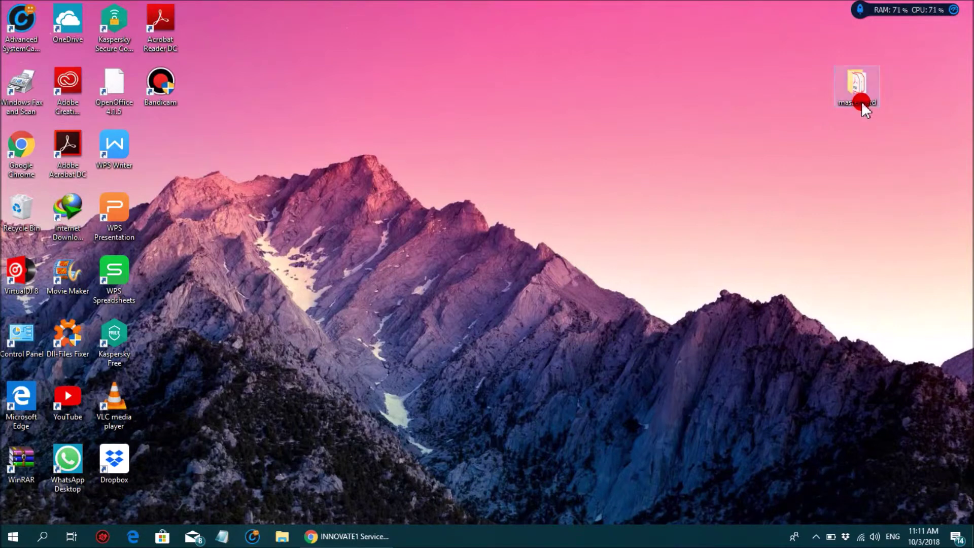
{"action": "double_click", "coordinate": [857, 89]}
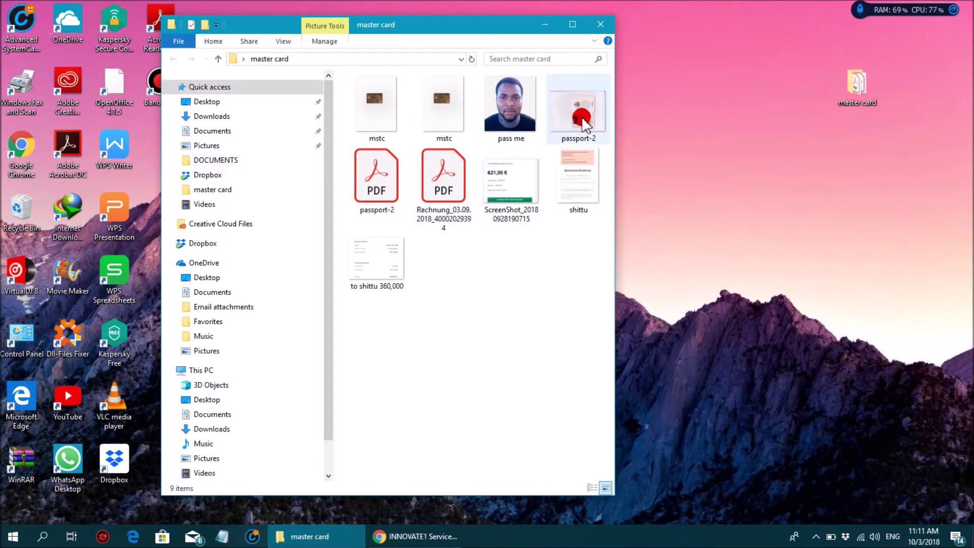
{"action": "mouse_move", "coordinate": [582, 116]}
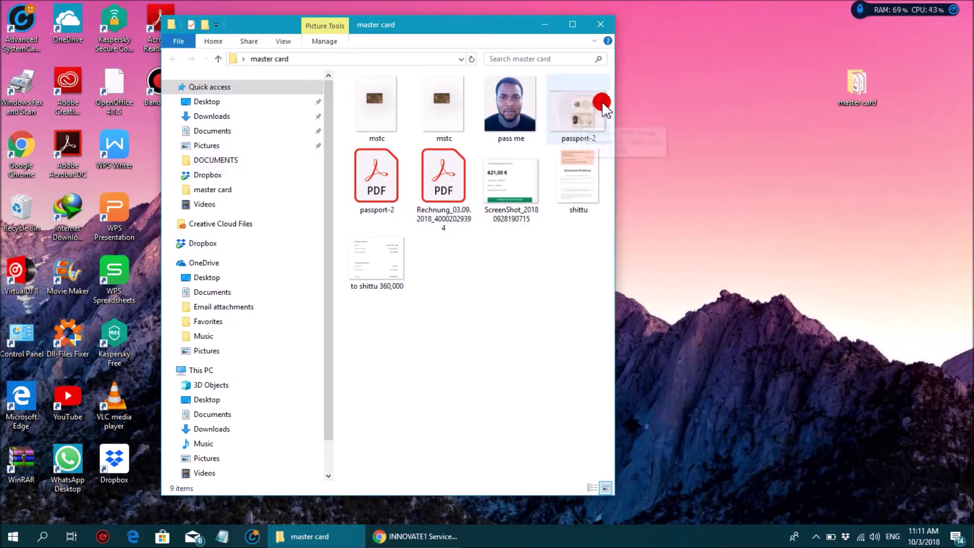
Check the passport-2 JPEG image's type and file size in its Properties, and close them.
{"action": "left_click", "coordinate": [593, 105]}
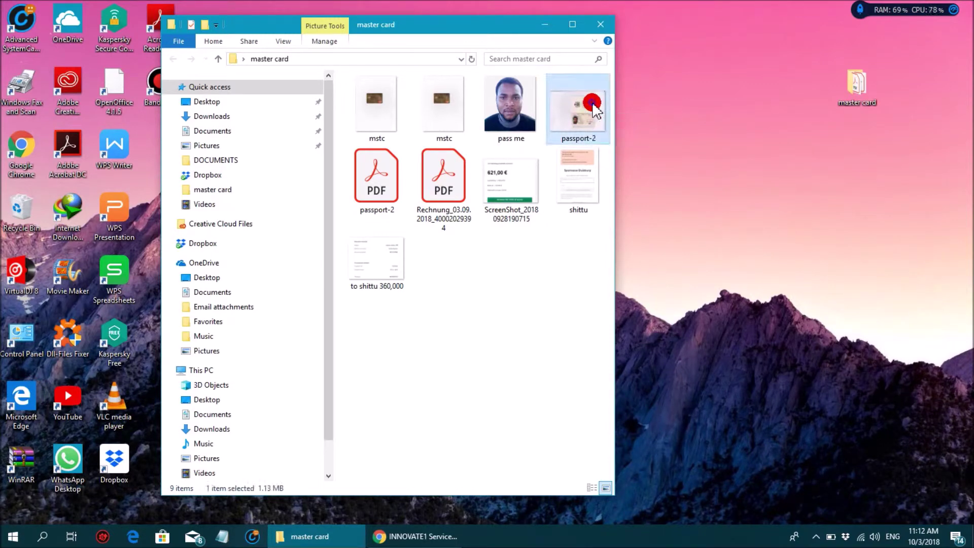
{"action": "right_click", "coordinate": [591, 103]}
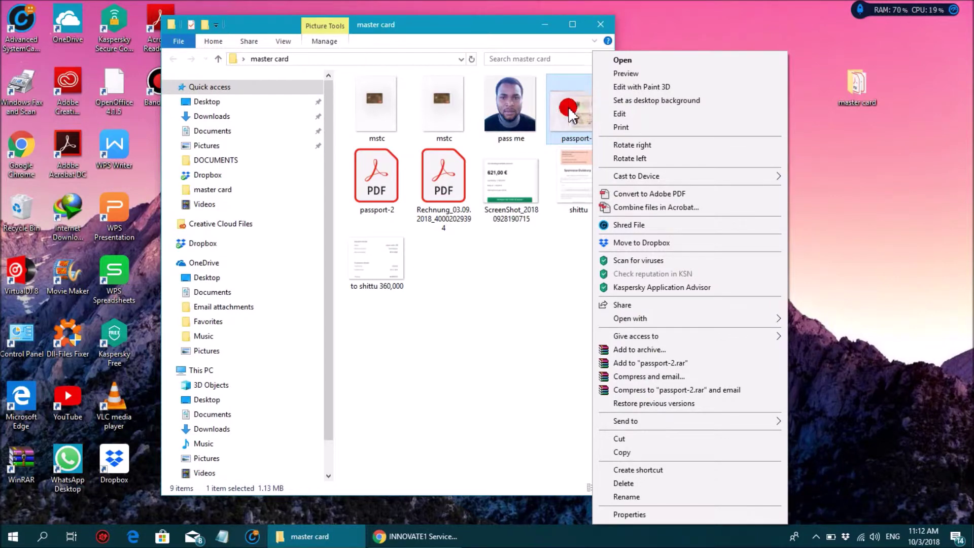
{"action": "left_click", "coordinate": [619, 512]}
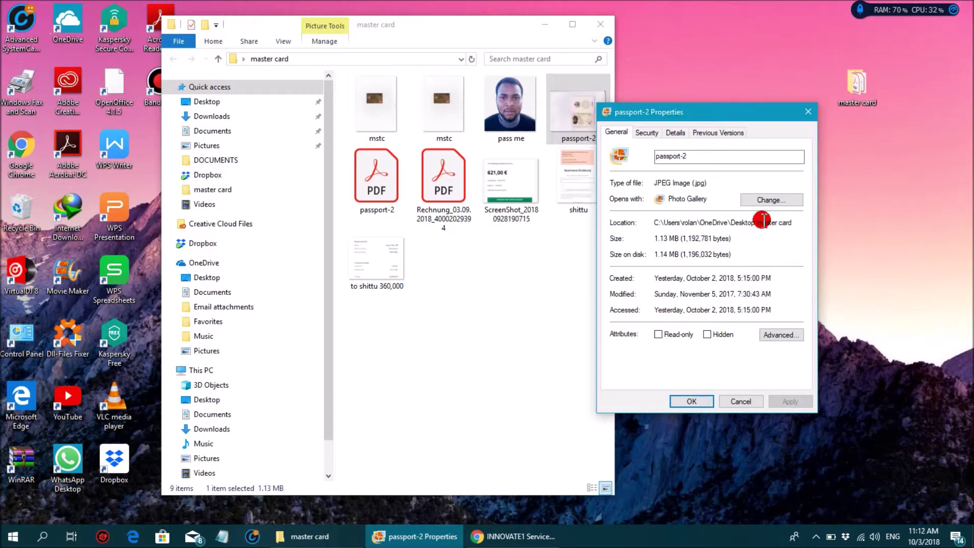
{"action": "left_click", "coordinate": [813, 109]}
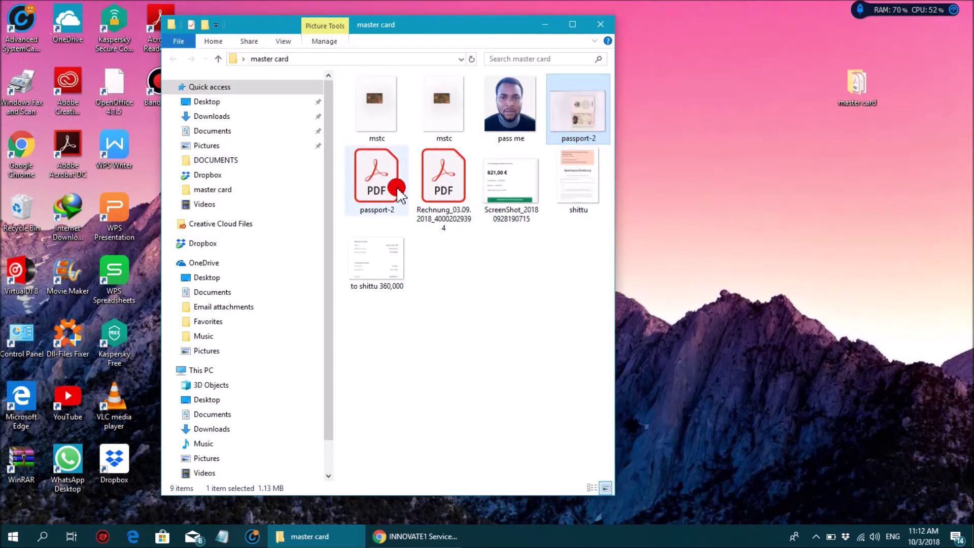
Check the passport-2 PDF's type and file size in its Properties, and close the master card folder.
{"action": "mouse_move", "coordinate": [399, 192]}
{"action": "left_click_drag", "start_coordinate": [440, 30], "coordinate": [535, 40]}
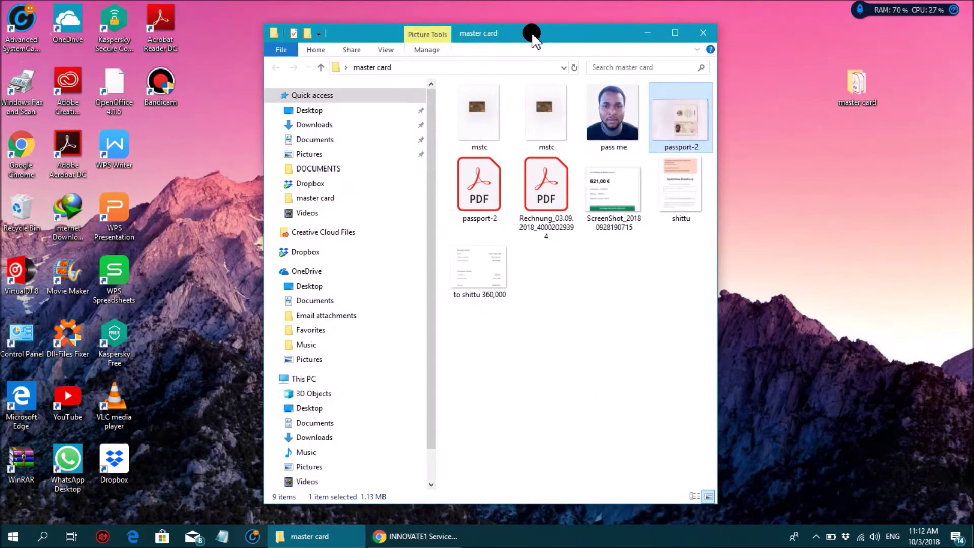
{"action": "left_click", "coordinate": [491, 196]}
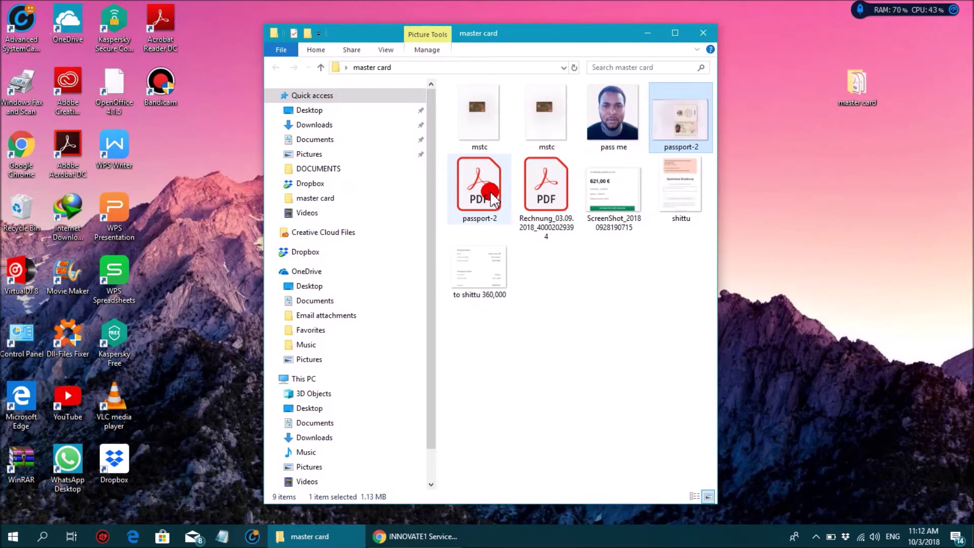
{"action": "right_click", "coordinate": [467, 175]}
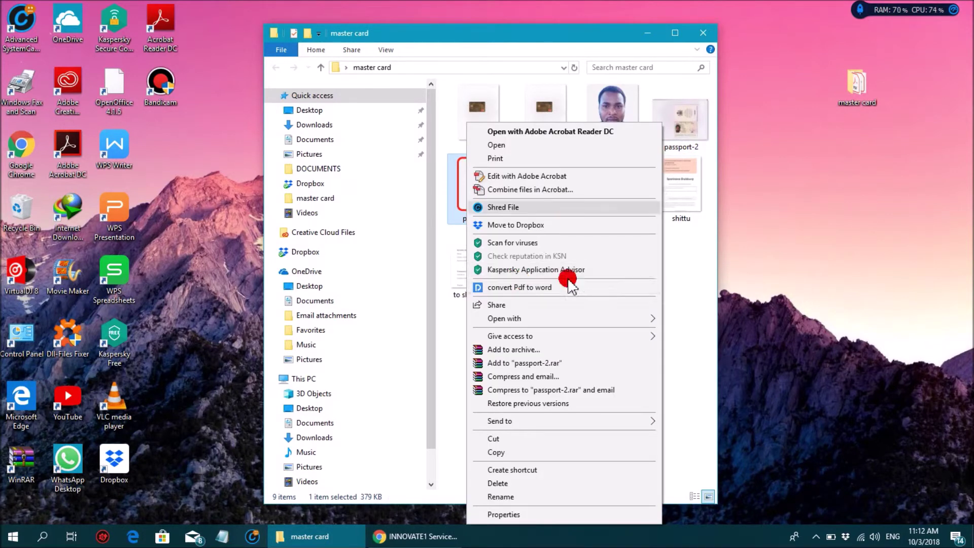
{"action": "left_click", "coordinate": [505, 514]}
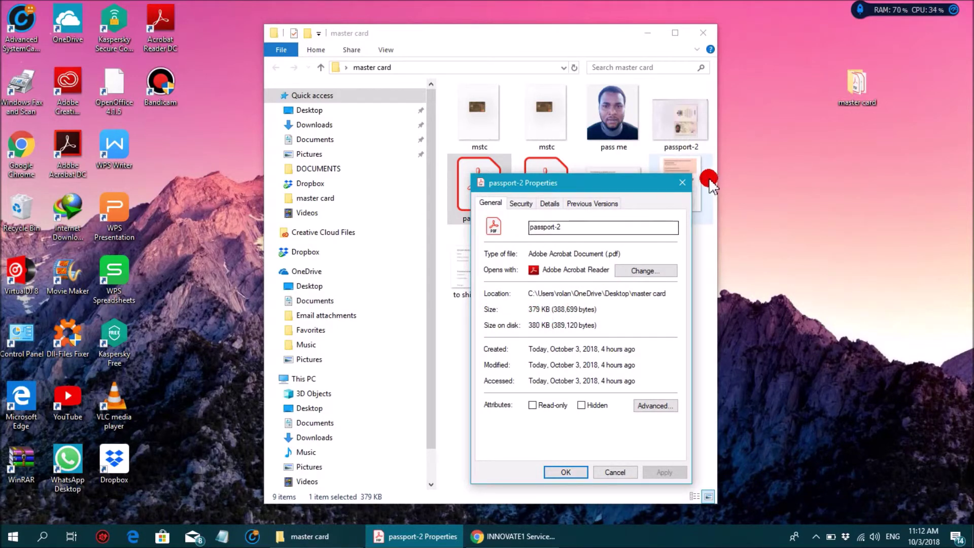
{"action": "left_click", "coordinate": [682, 182]}
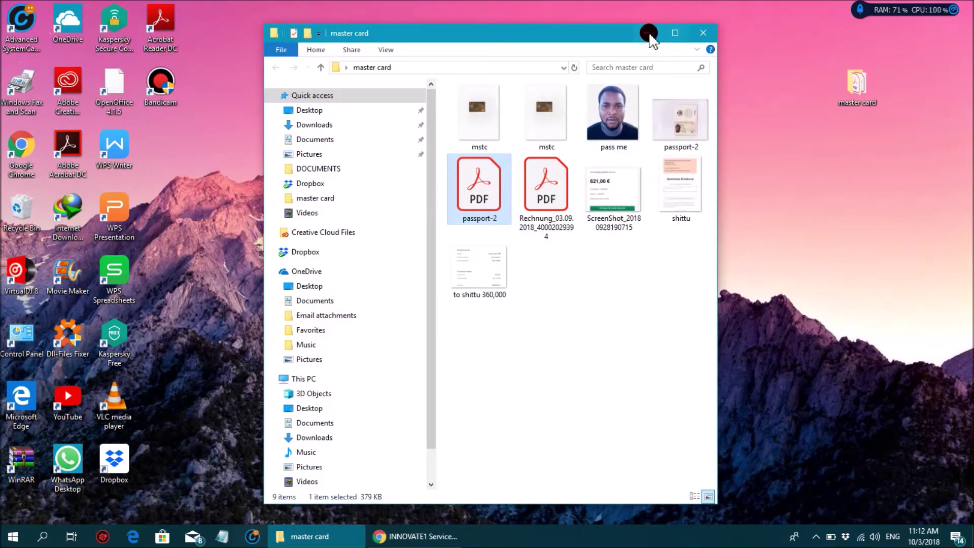
{"action": "left_click", "coordinate": [697, 31]}
Switch back to the registration form in Chrome and answer Yes to multiple transactions, placing the cursor in the Reason field.
{"action": "left_click", "coordinate": [365, 536]}
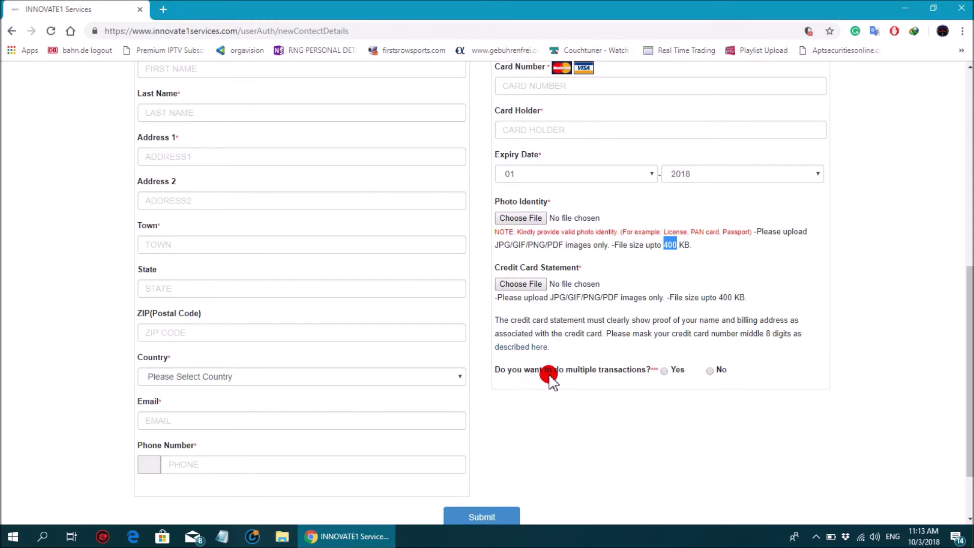
{"action": "left_click", "coordinate": [663, 371]}
{"action": "scroll", "coordinate": [665, 374], "scroll_direction": "down", "scroll_amount": 2}
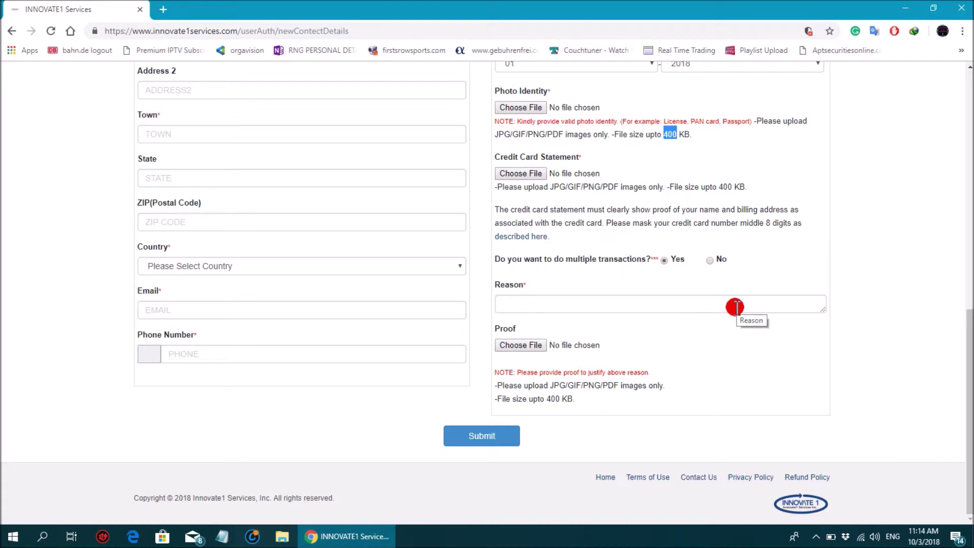
{"action": "left_click", "coordinate": [735, 306]}
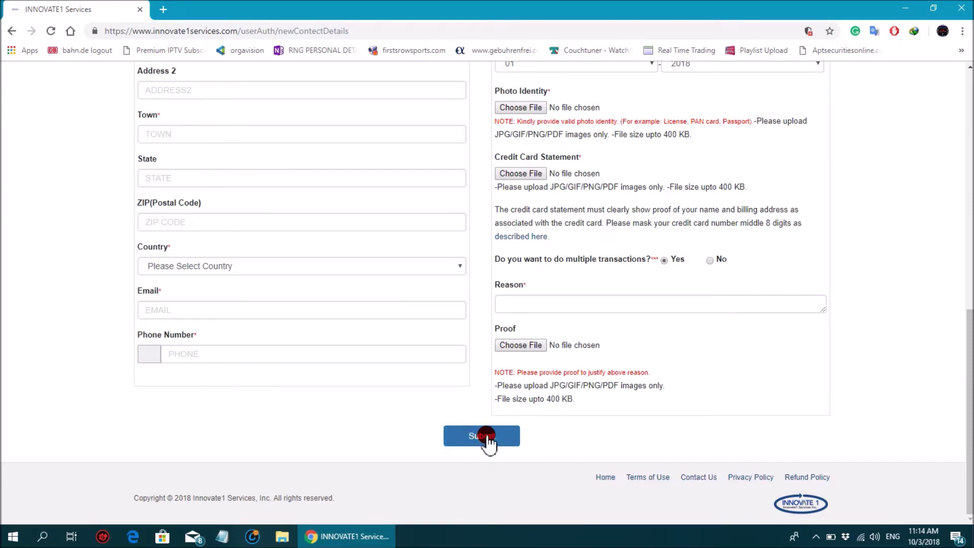
Review the Billing information and Card information fields, the Submit option and the guidelines of the credit card registration form.
{"action": "scroll", "coordinate": [490, 441], "scroll_direction": "up", "scroll_amount": 2}
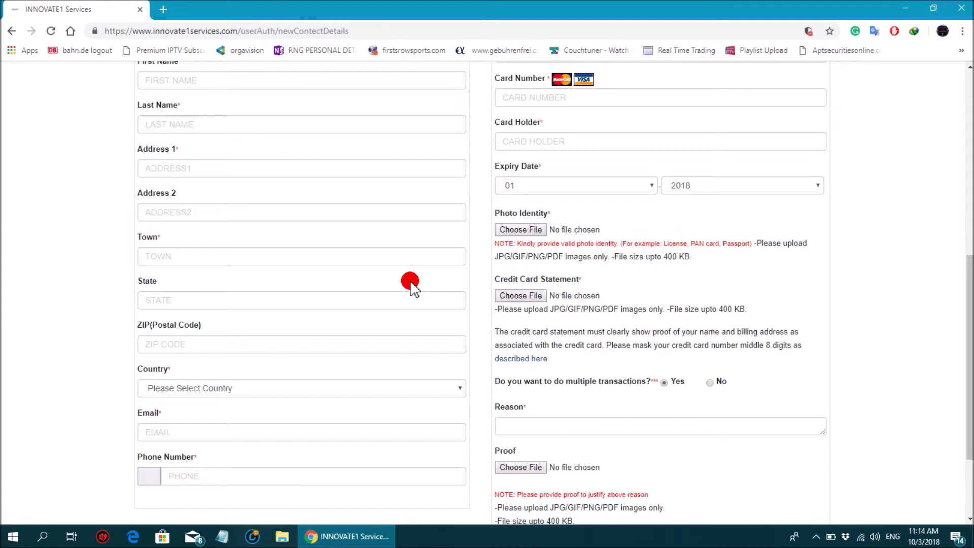
{"action": "scroll", "coordinate": [411, 285], "scroll_direction": "up", "scroll_amount": 2}
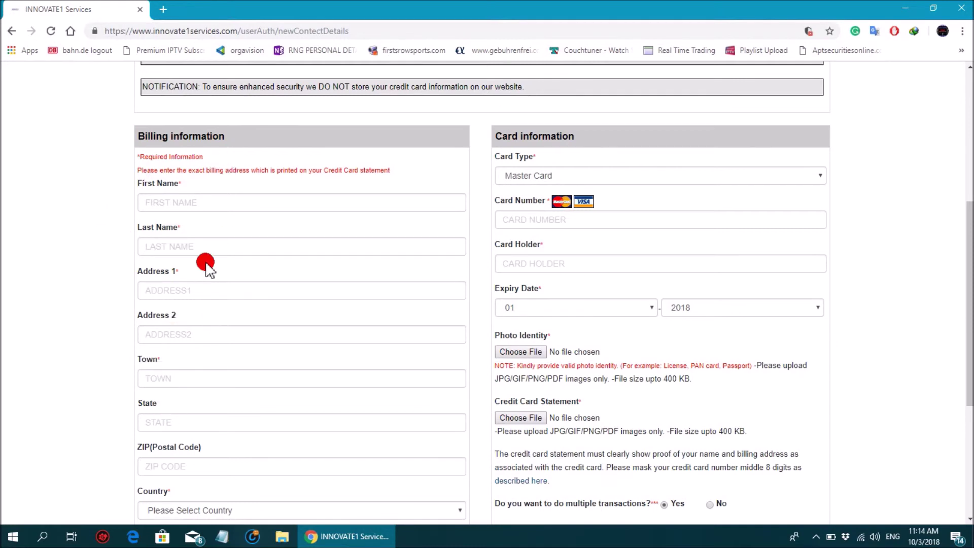
{"action": "scroll", "coordinate": [206, 265], "scroll_direction": "down", "scroll_amount": 5}
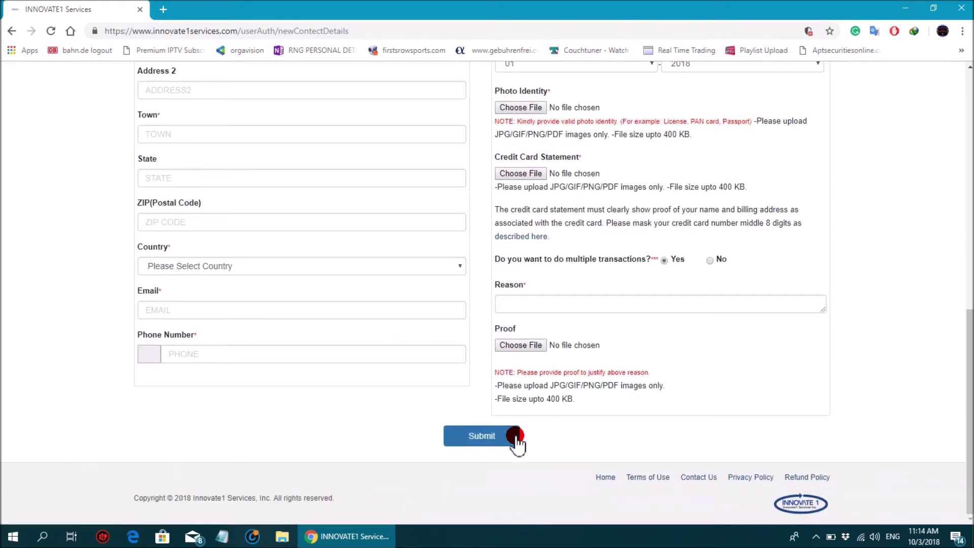
{"action": "scroll", "coordinate": [224, 451], "scroll_direction": "up", "scroll_amount": 7}
{"action": "scroll", "coordinate": [224, 449], "scroll_direction": "up", "scroll_amount": 3}
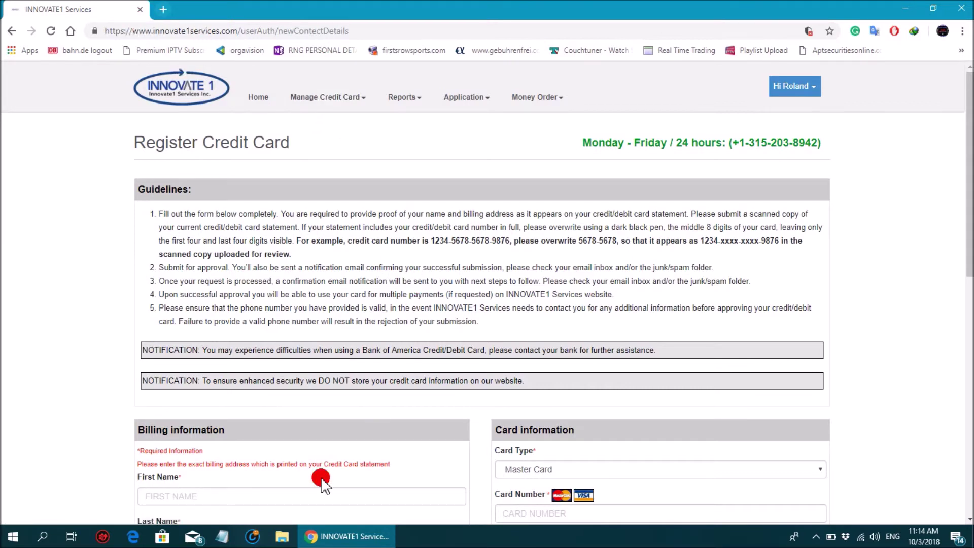
{"action": "mouse_move", "coordinate": [339, 540]}
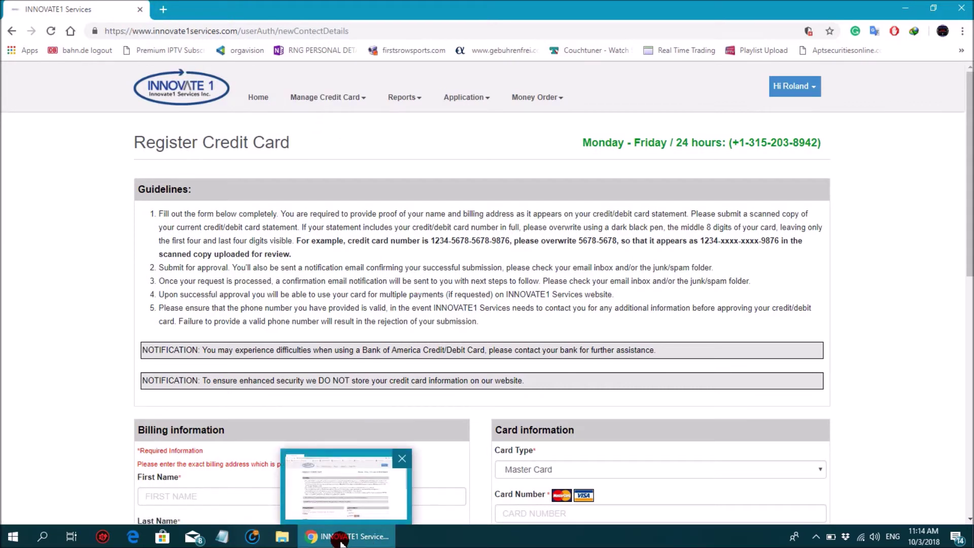